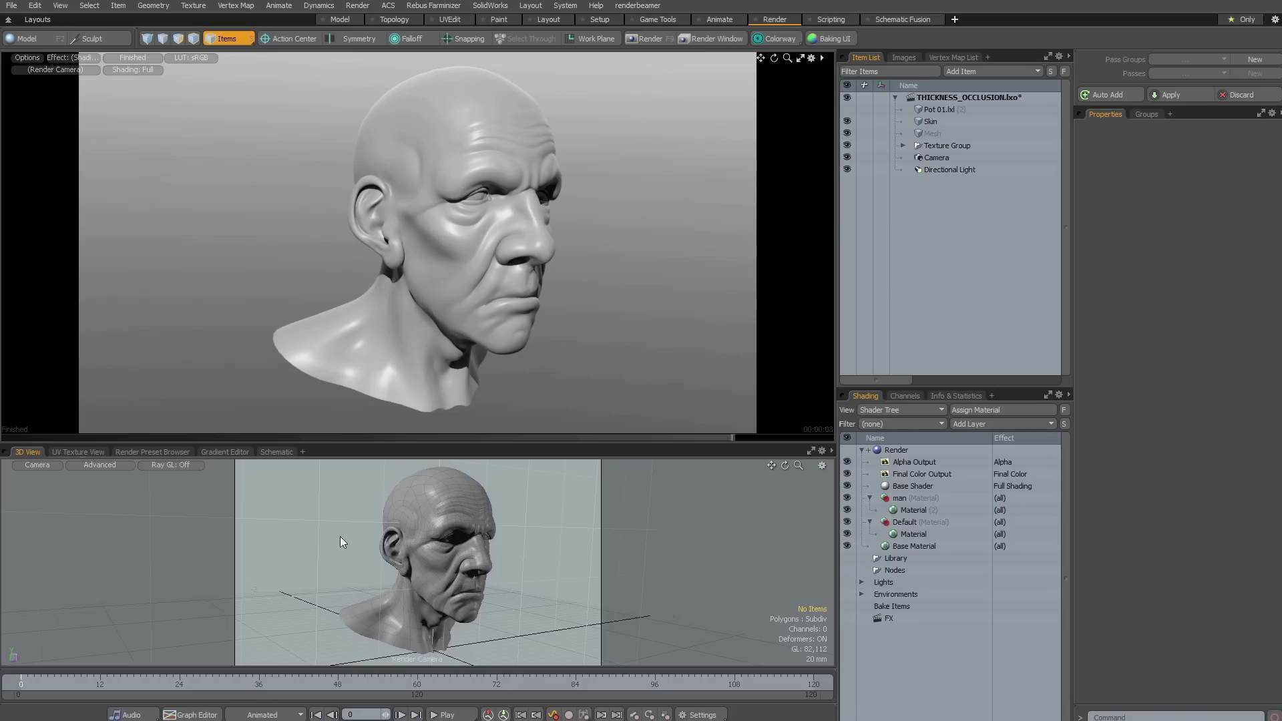
- Add an Occlusion texture layer to the Skin head's man material
click(416, 542)
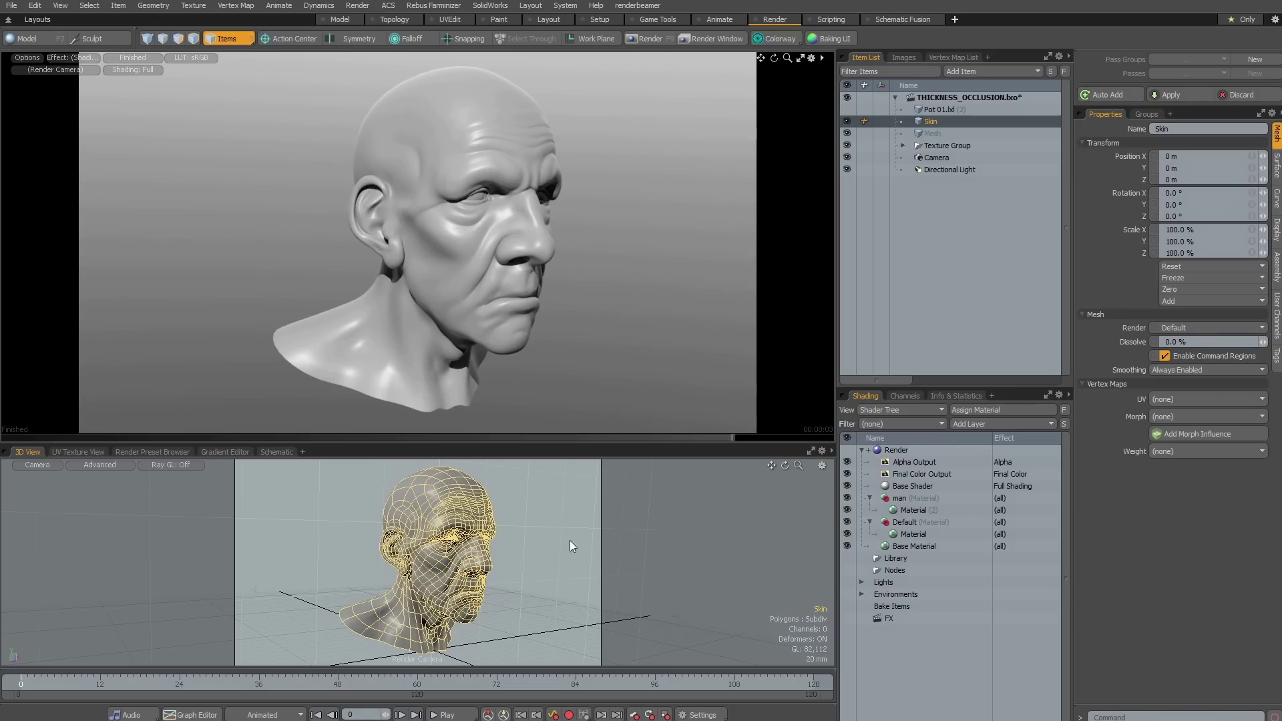
click(950, 500)
click(998, 428)
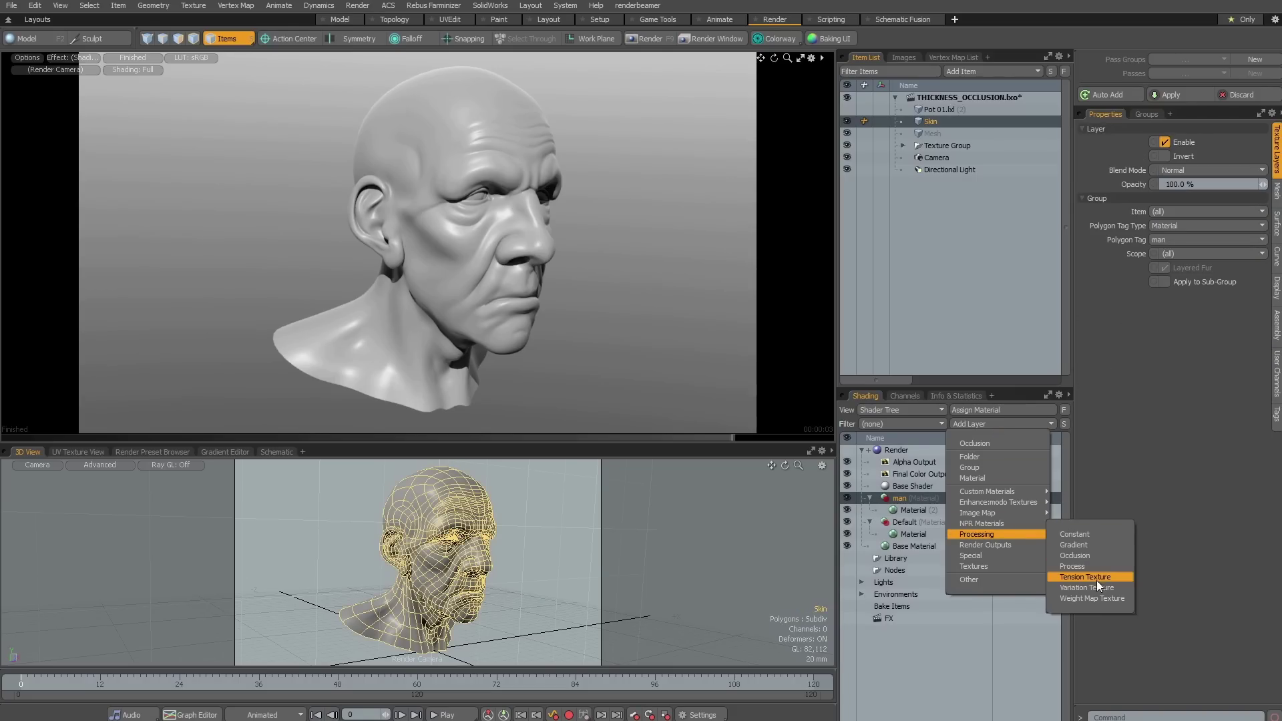
click(1086, 555)
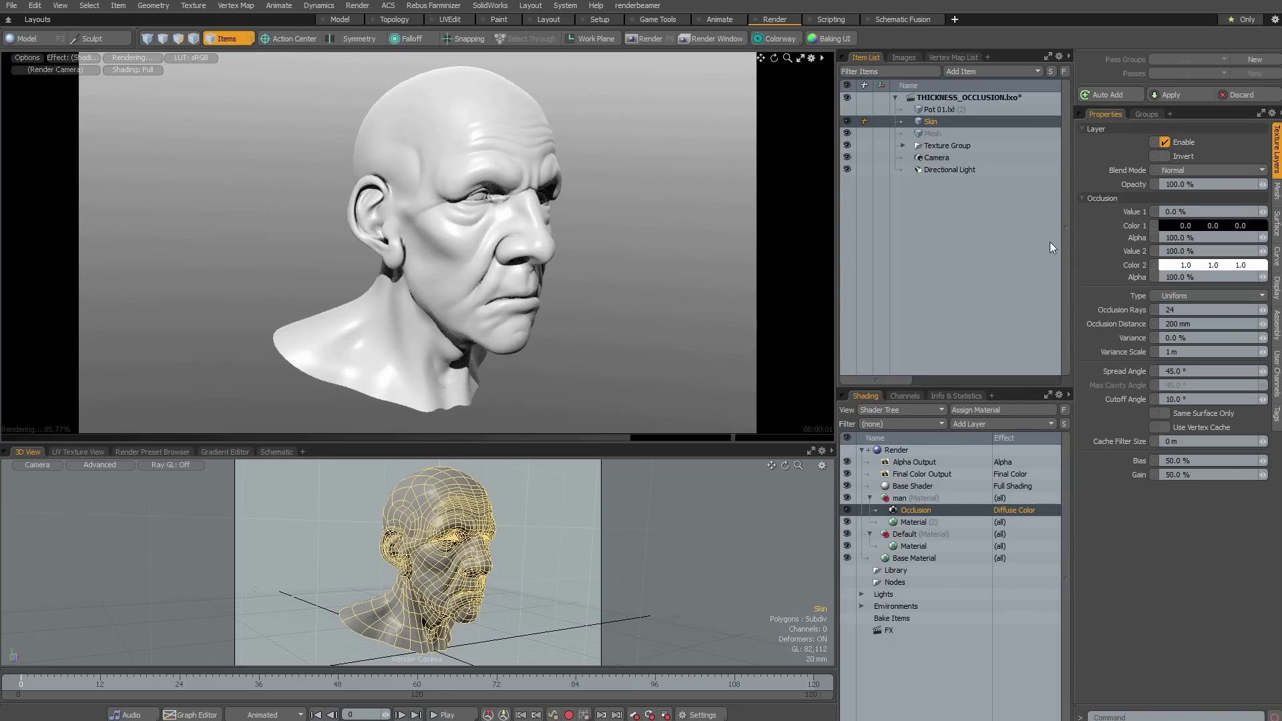
- Set the occlusion type to Thickness and enable Invert
click(1207, 299)
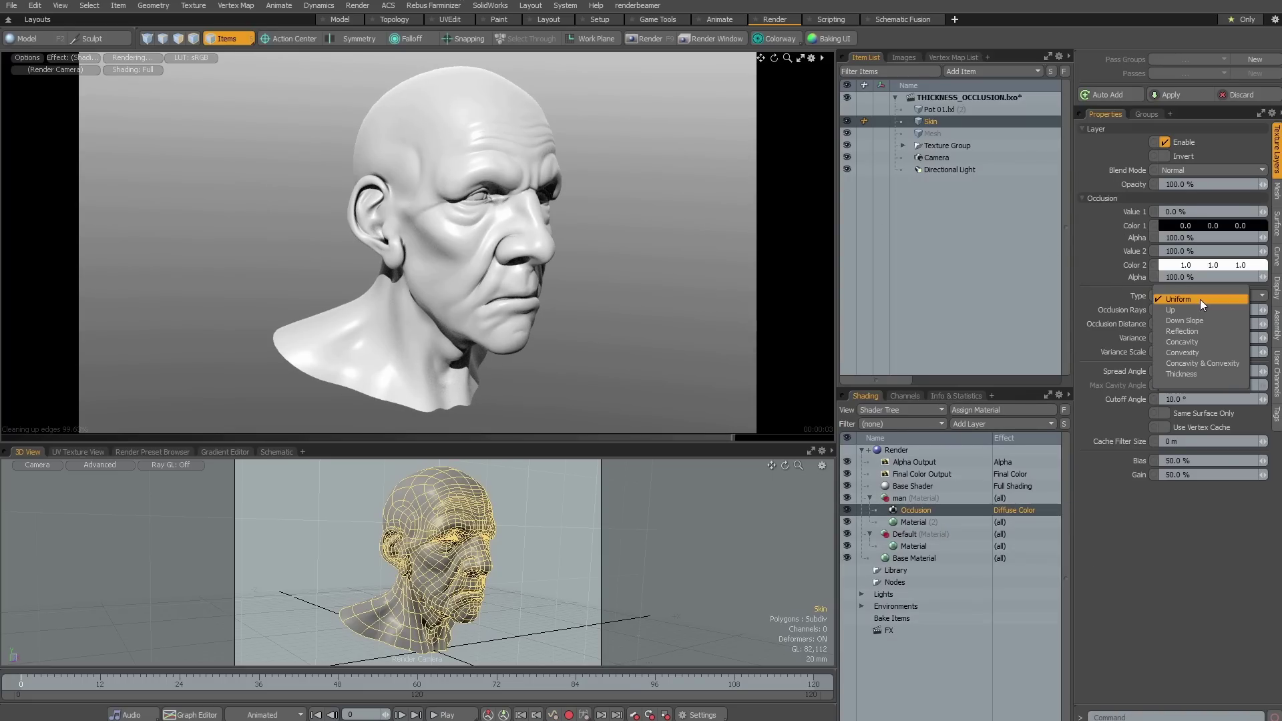
click(1188, 373)
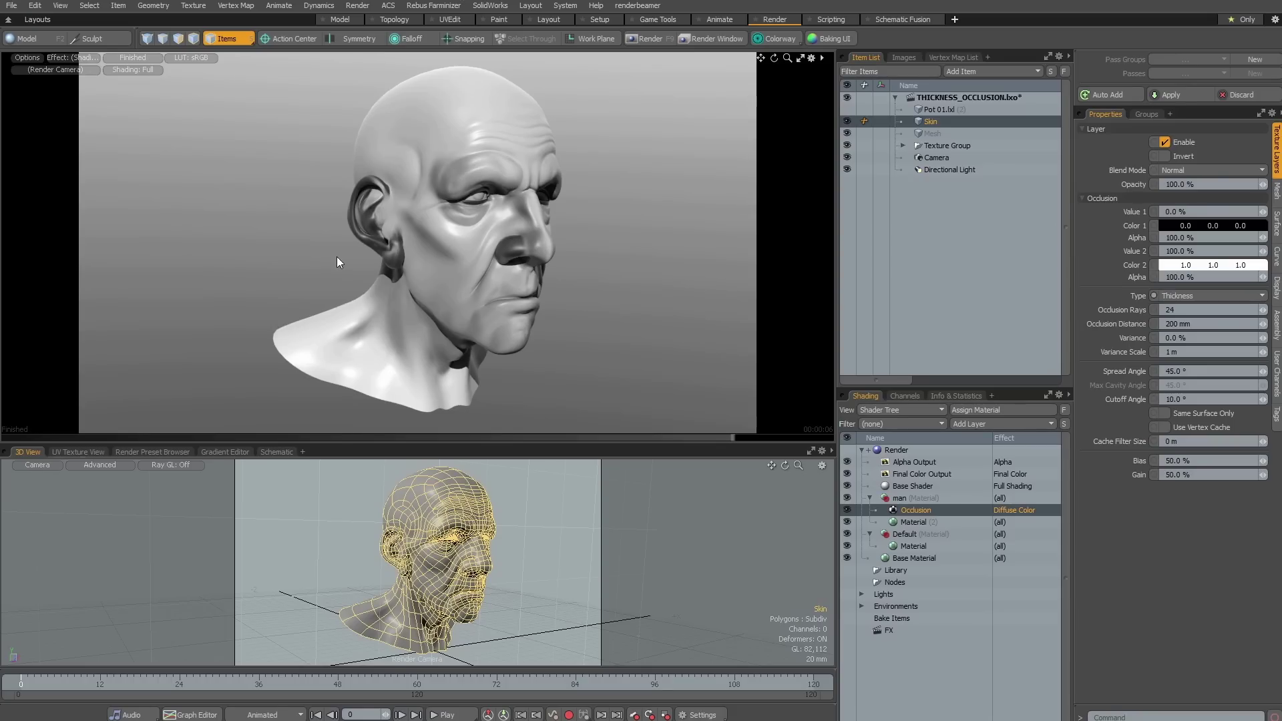
click(1164, 156)
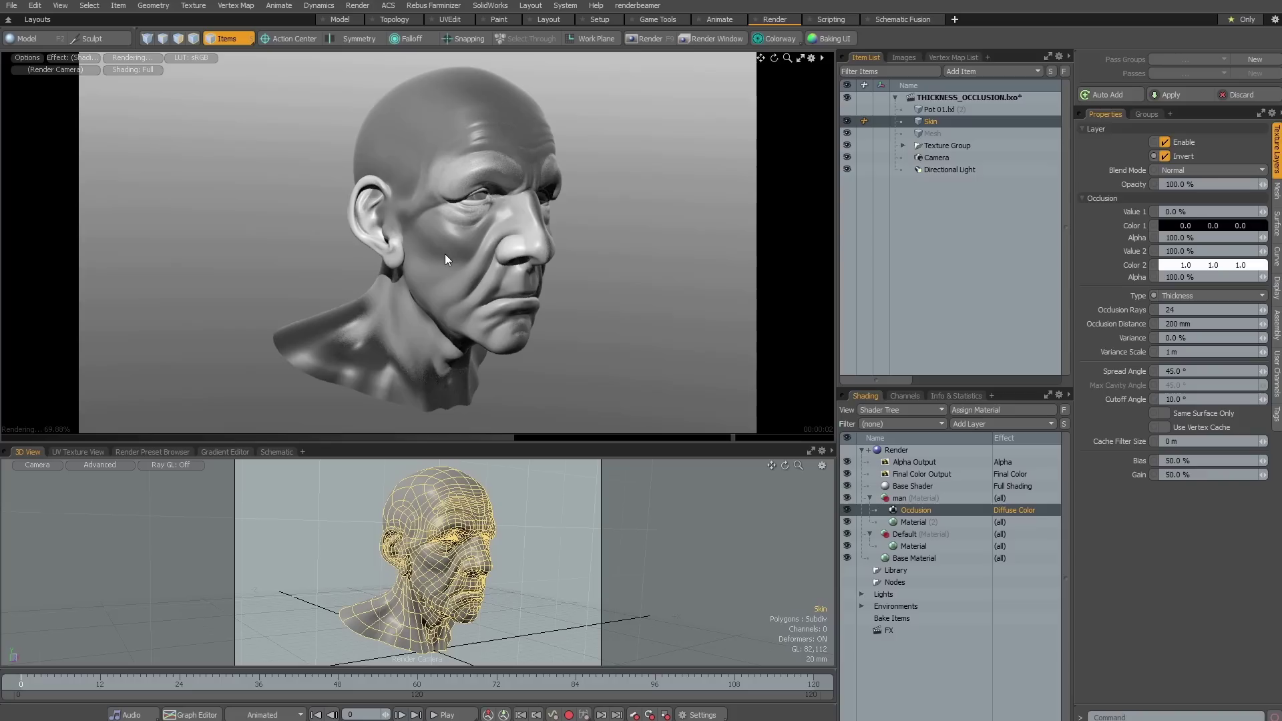
- Orbit the preview to the head's side profile and switch its render mode to Bake
alt+drag(434, 305, 565, 298)
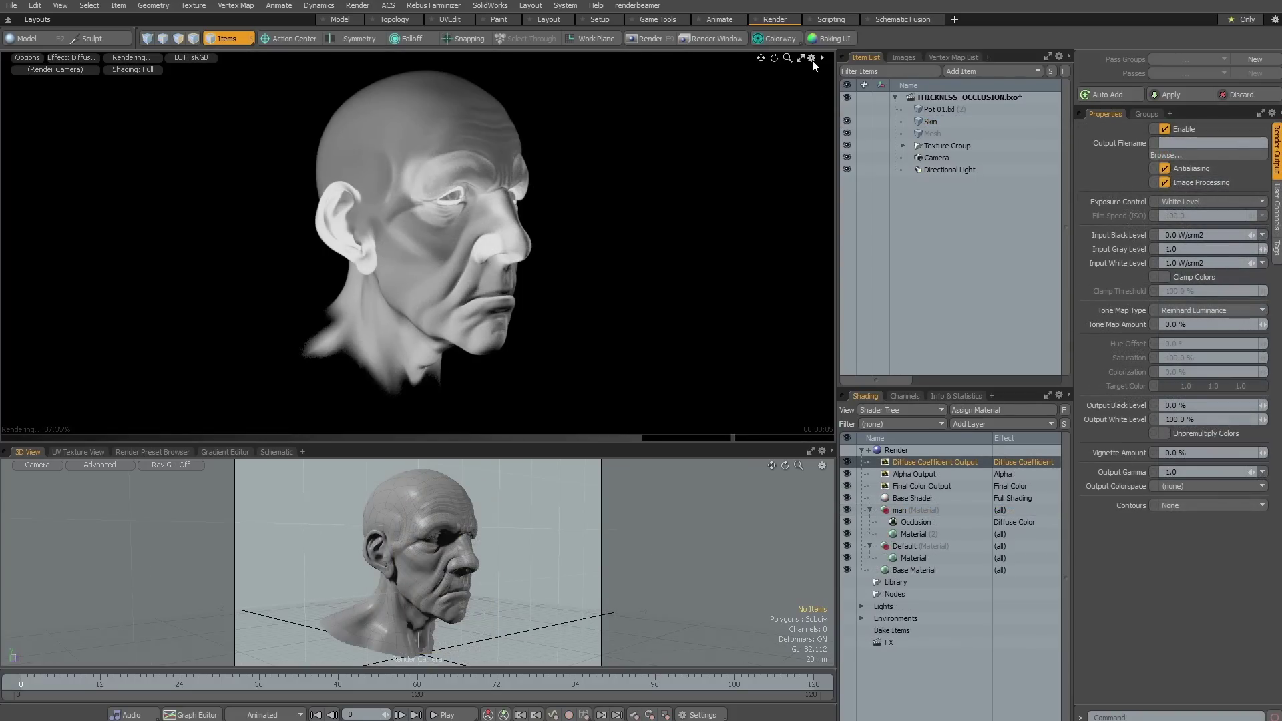
click(811, 58)
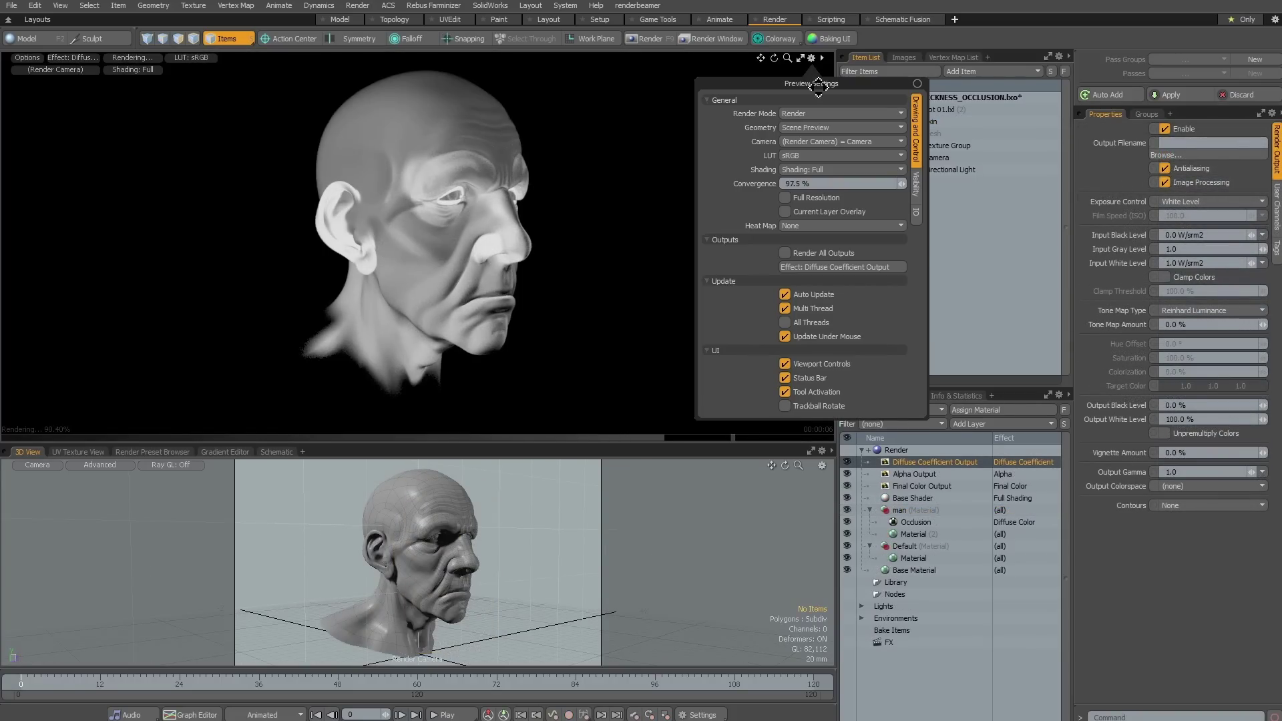
click(814, 112)
click(813, 121)
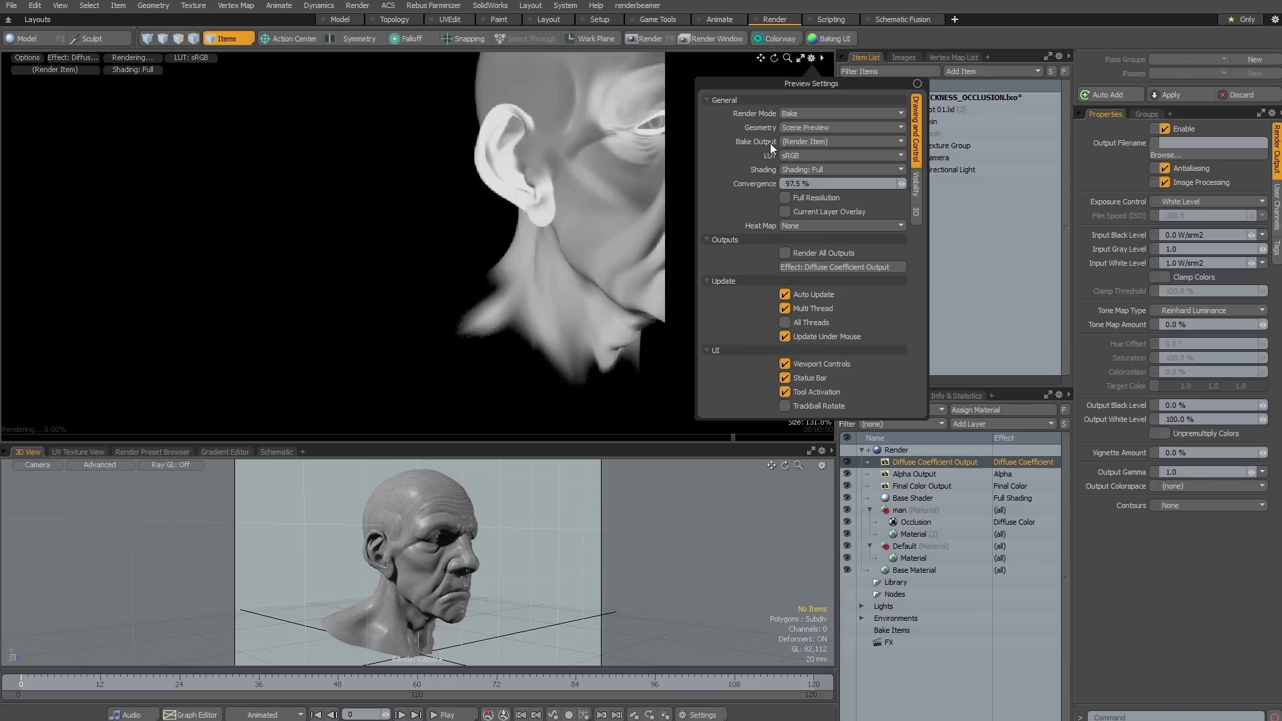